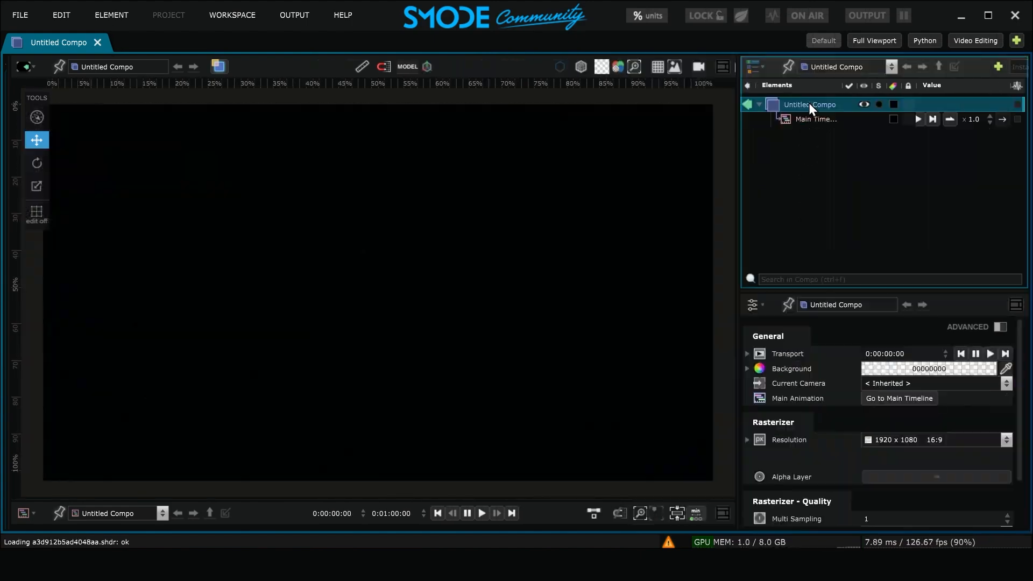
Add a Grid Points 3D layer to the composition with a size of 5 m and a precision of 4 on all axes
right_click(809, 102)
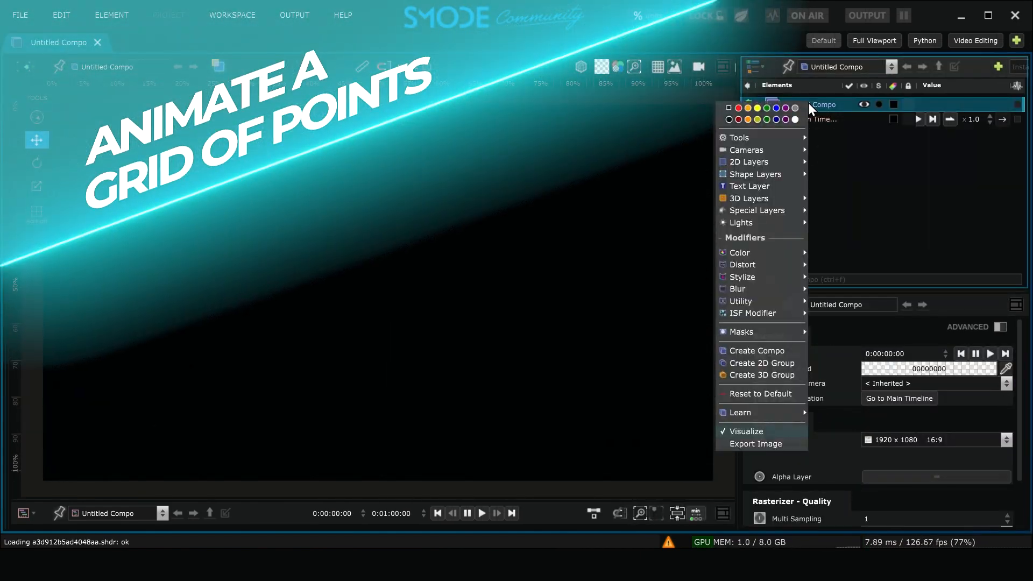
mouse_move(800, 203)
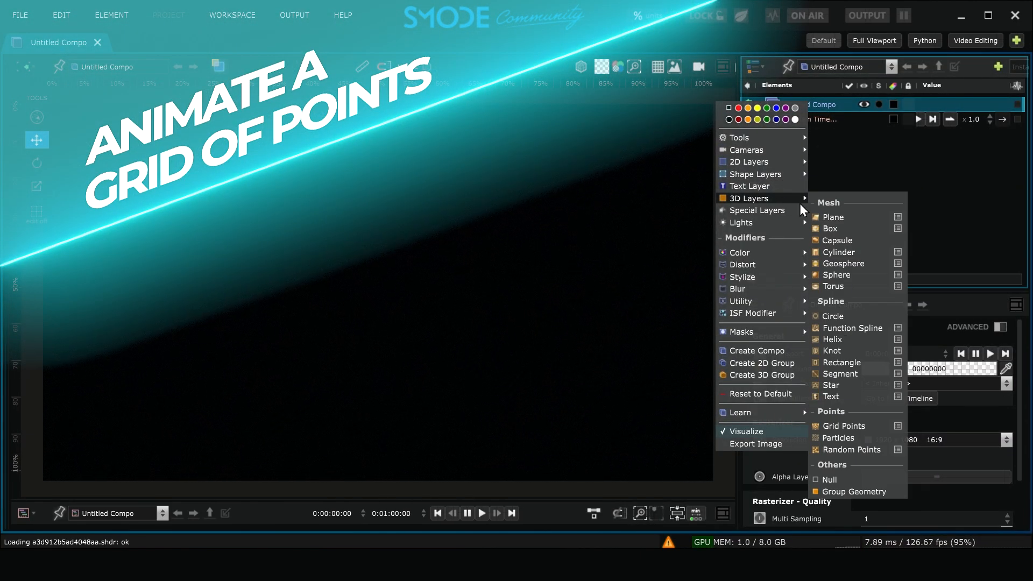
left_click(864, 425)
left_click(896, 381)
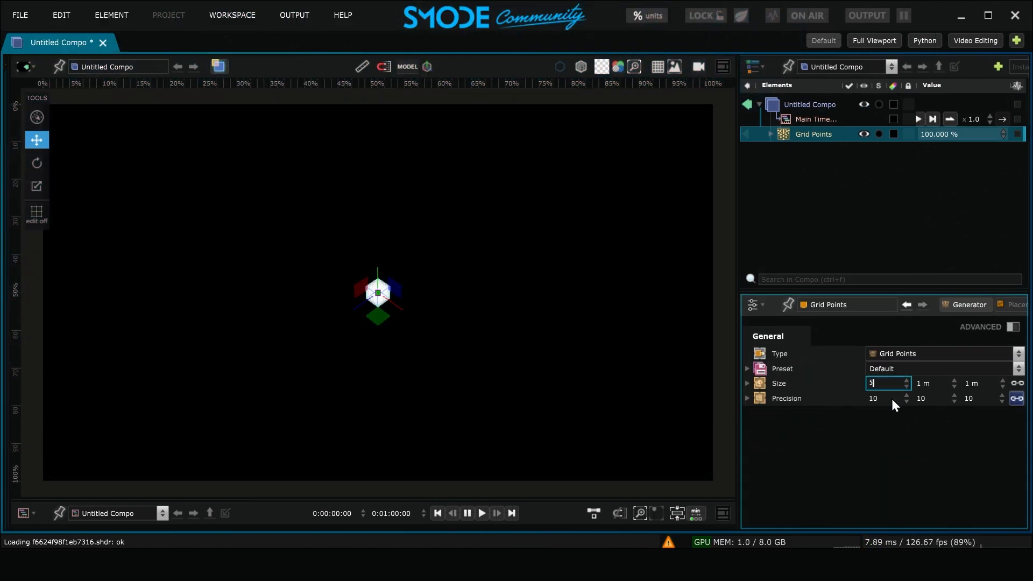
key("Tab")
type("4")
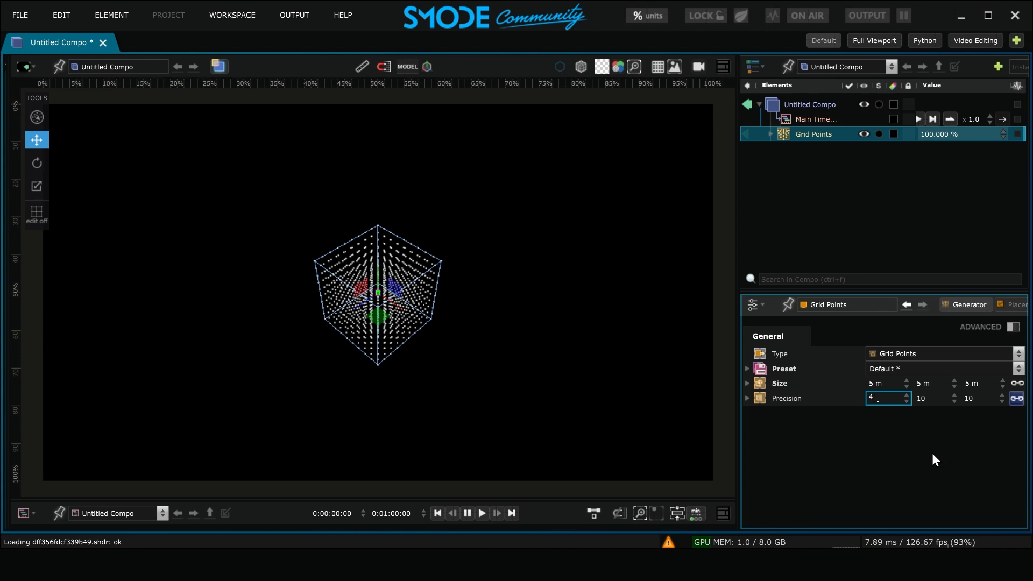
key("Return")
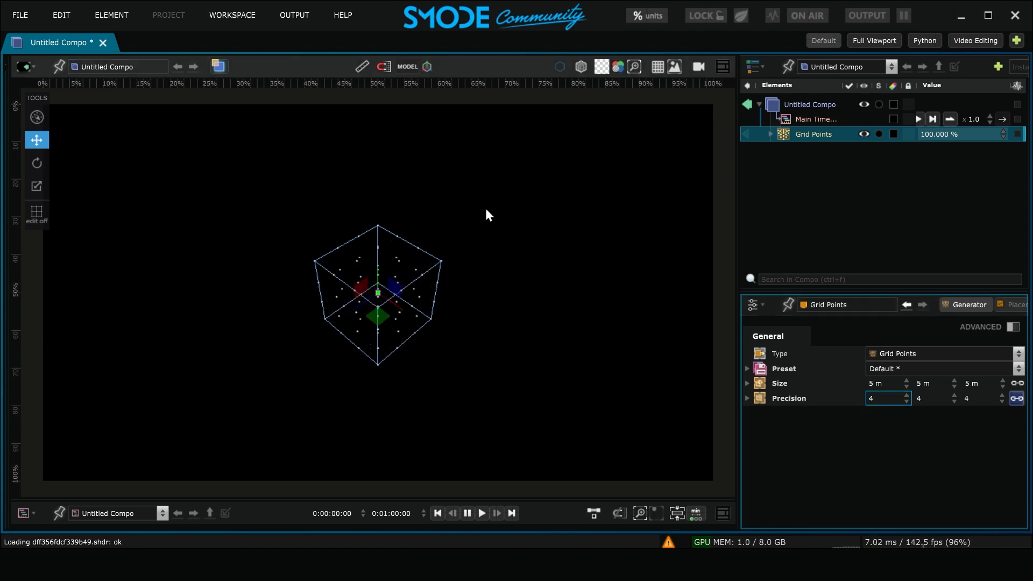
Frame the composition from inside the point grid and hide the model outline and handles in the viewport
left_click_drag(429, 223, 431, 225)
scroll(379, 246, "up", 10)
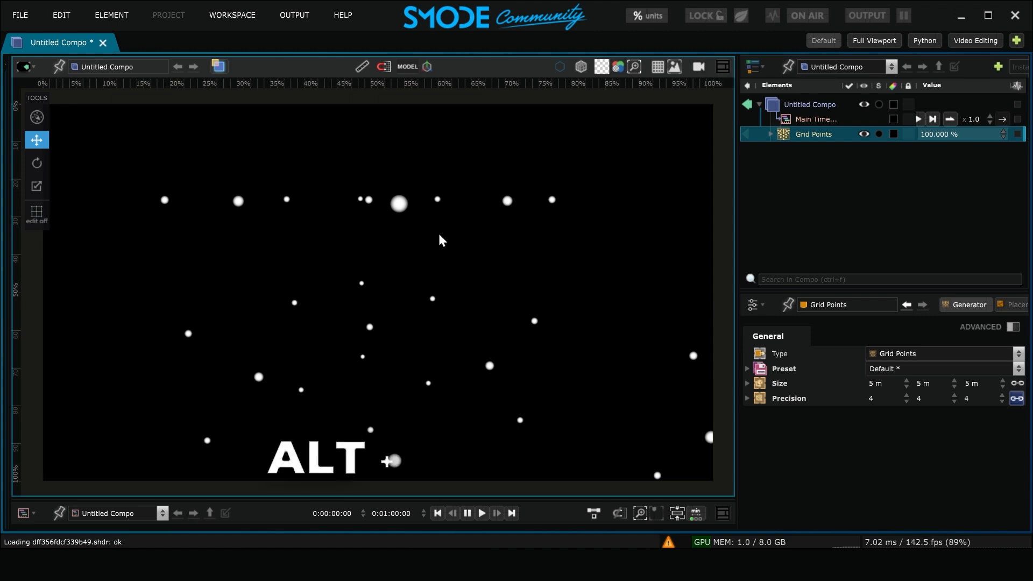
scroll(439, 236, "down", 4)
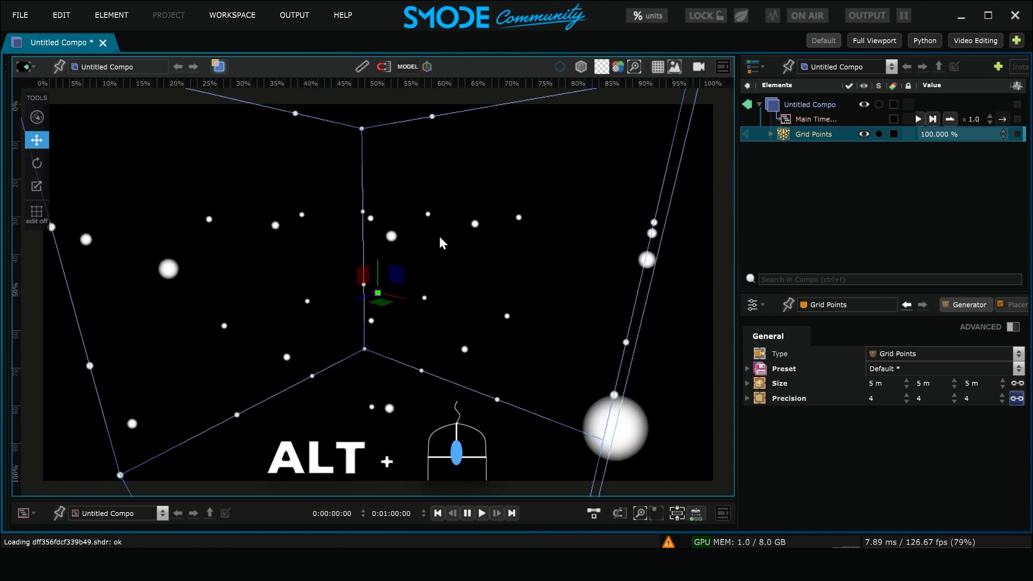
left_click_drag(439, 236, 429, 160)
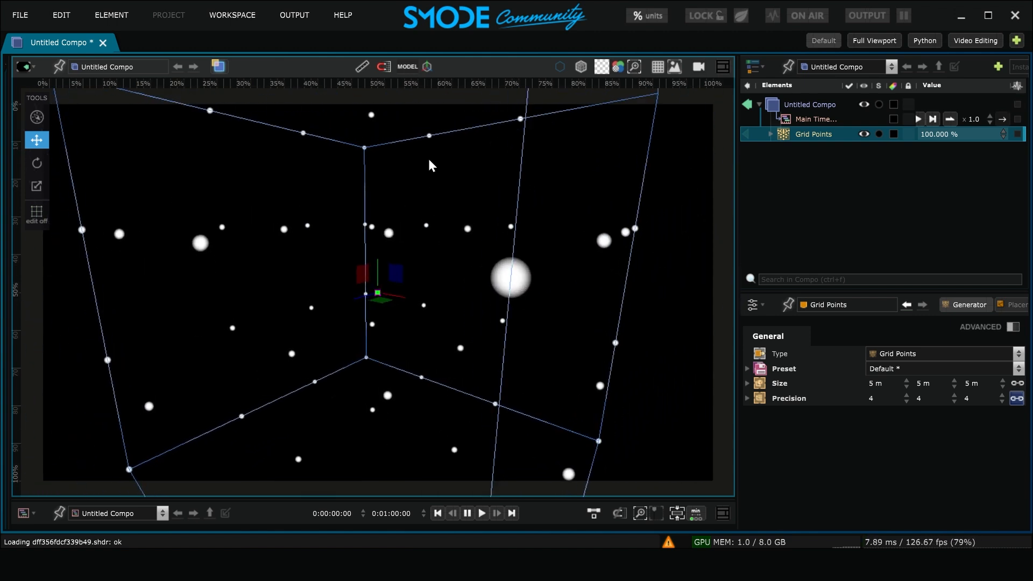
left_click(428, 65)
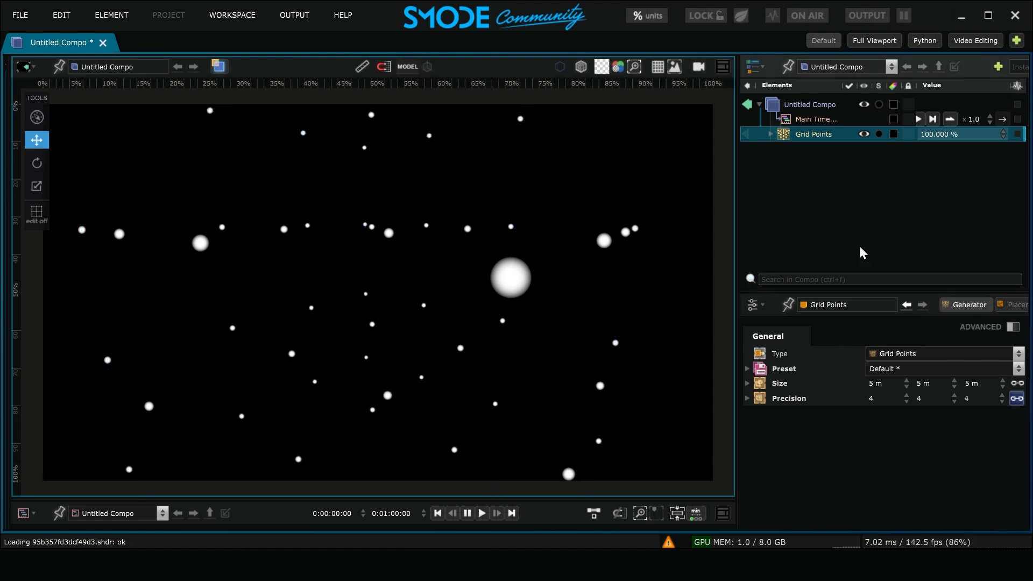
Set the grid points' Y orientation to 44.7 degrees and create a linear loop on that value
left_click_drag(739, 188, 661, 184)
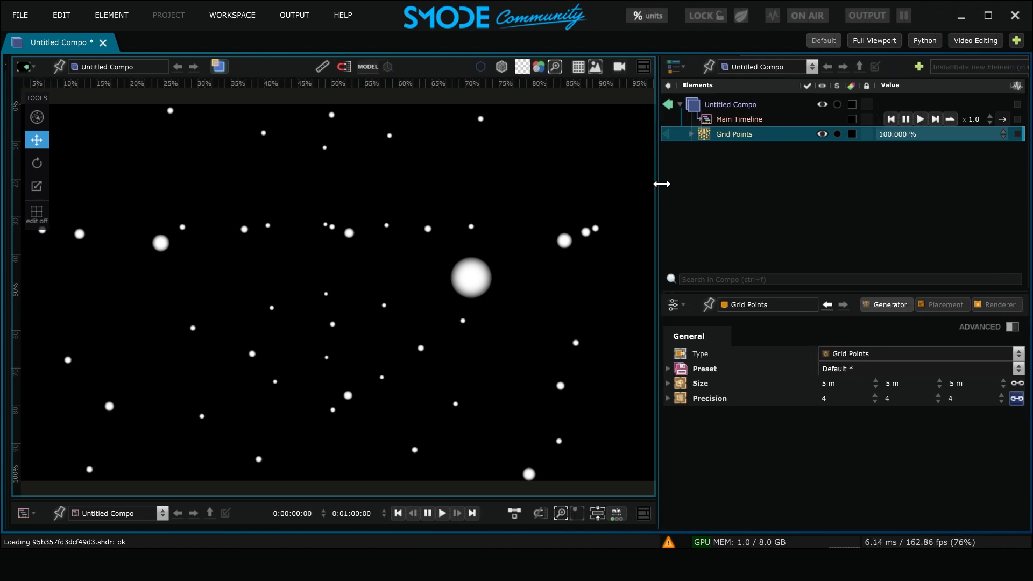
left_click(950, 310)
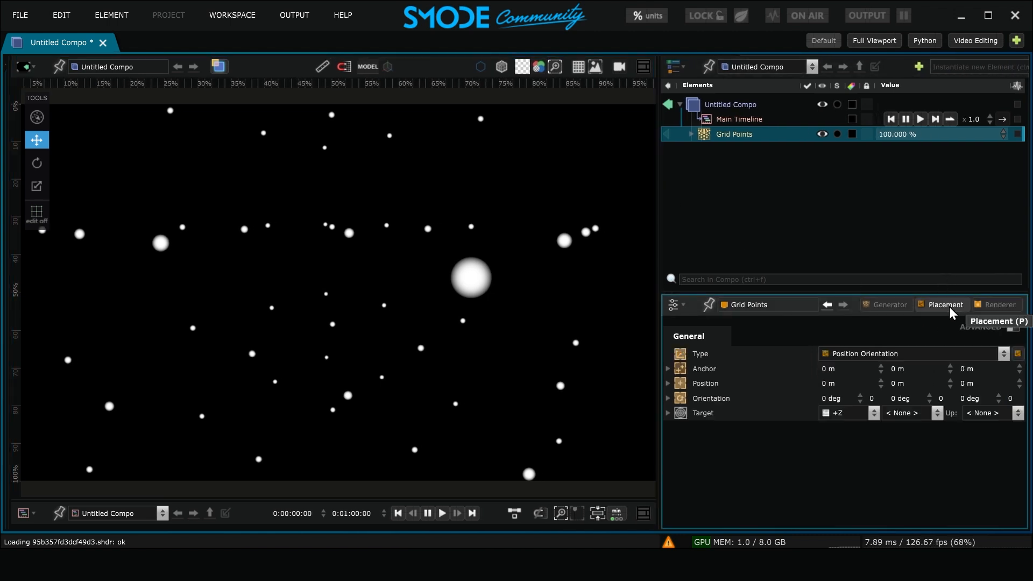
left_click_drag(907, 398, 888, 392)
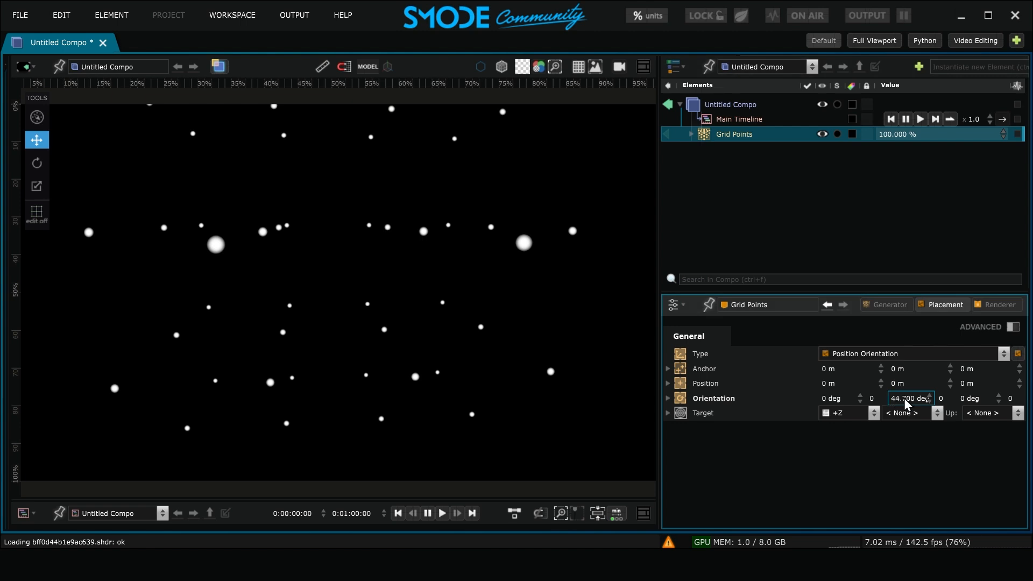
right_click(904, 398)
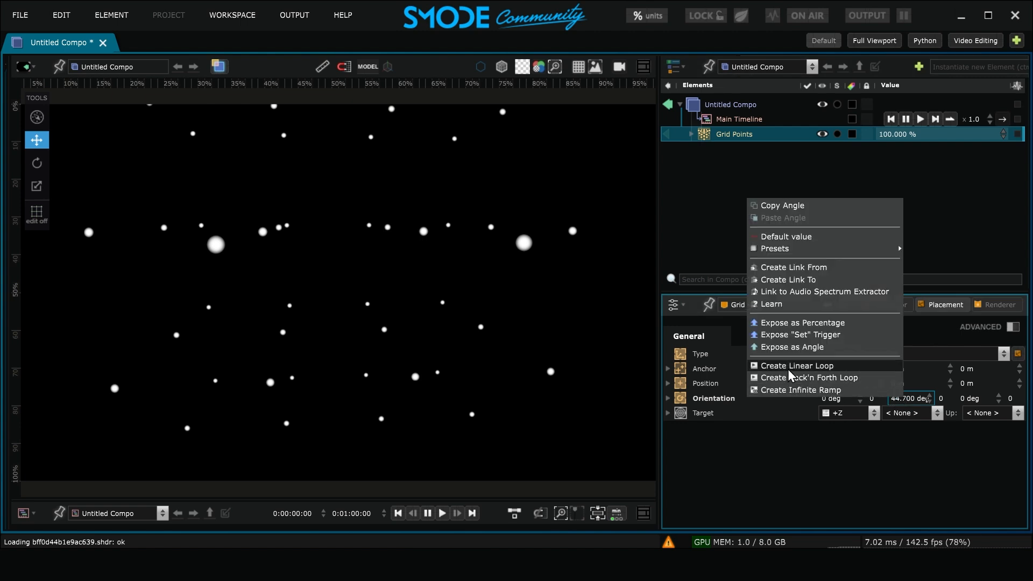
left_click(844, 365)
Set the duration of the grid points' orientation loop to 30 seconds
left_click(710, 133)
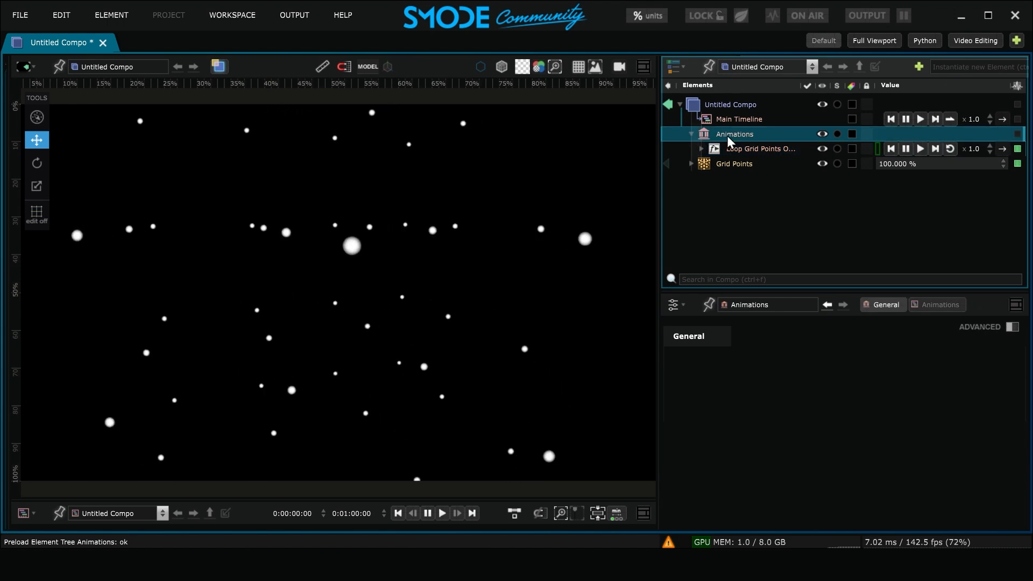
left_click(760, 150)
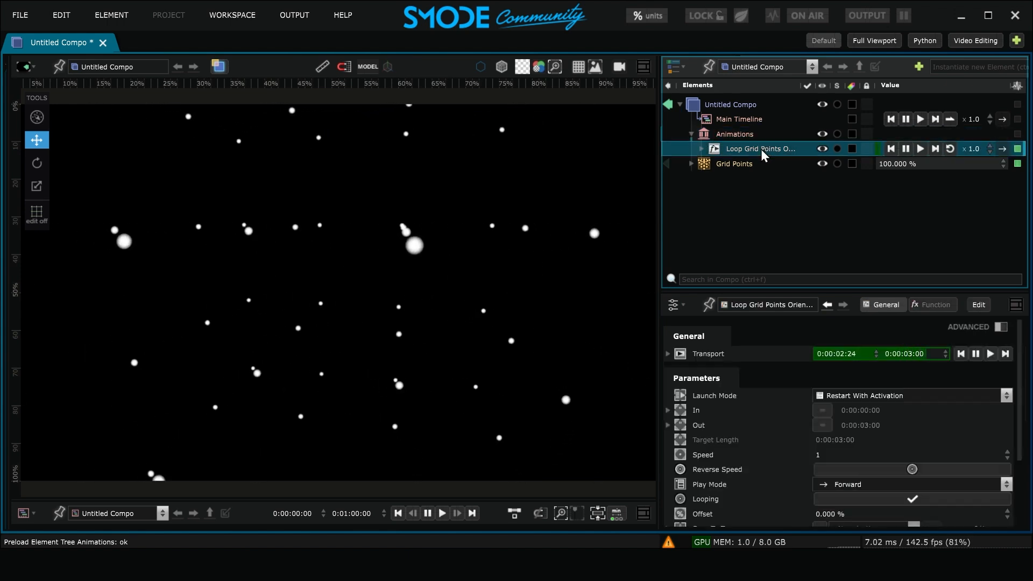
left_click(912, 353)
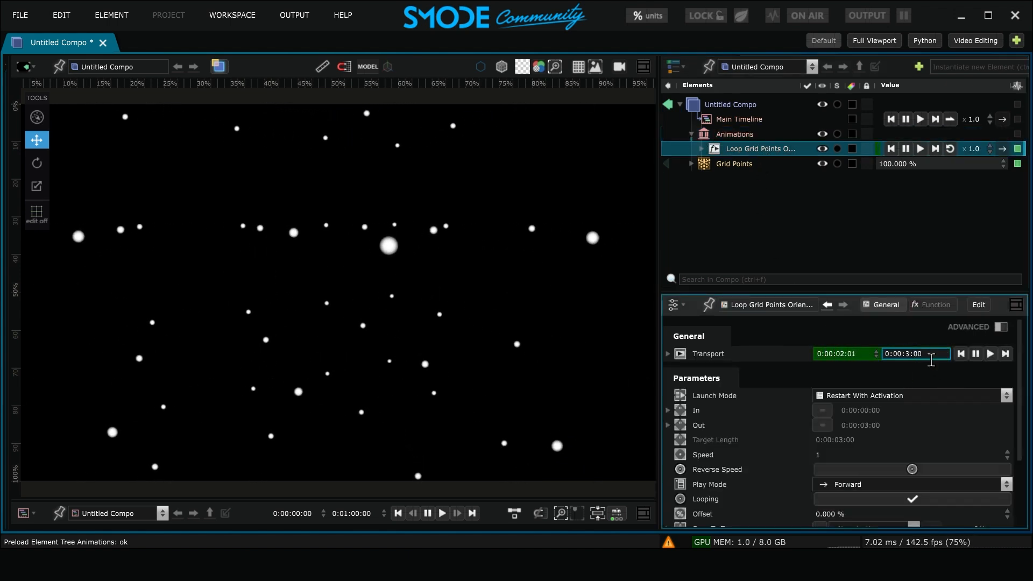
type("0")
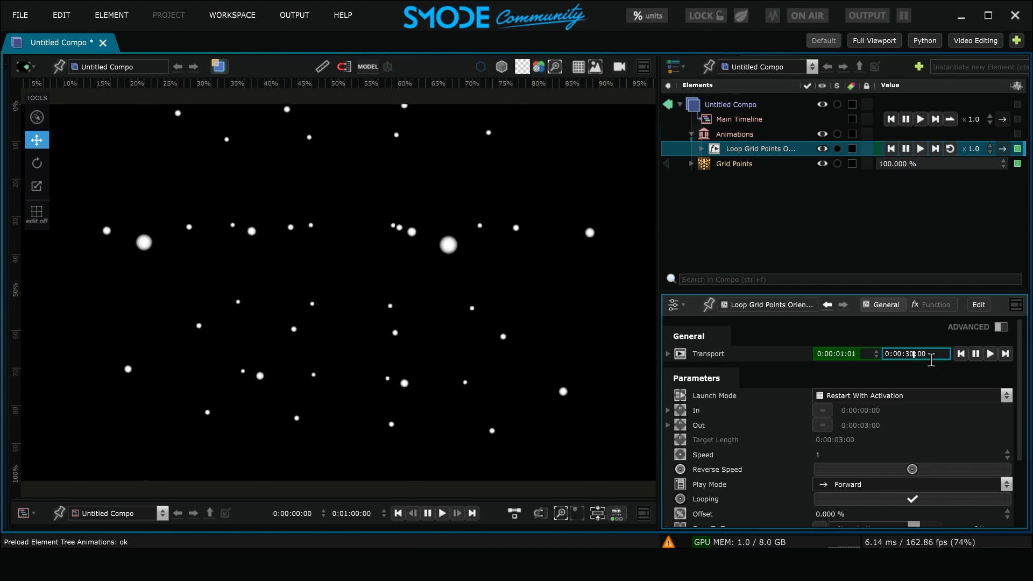
key("Return")
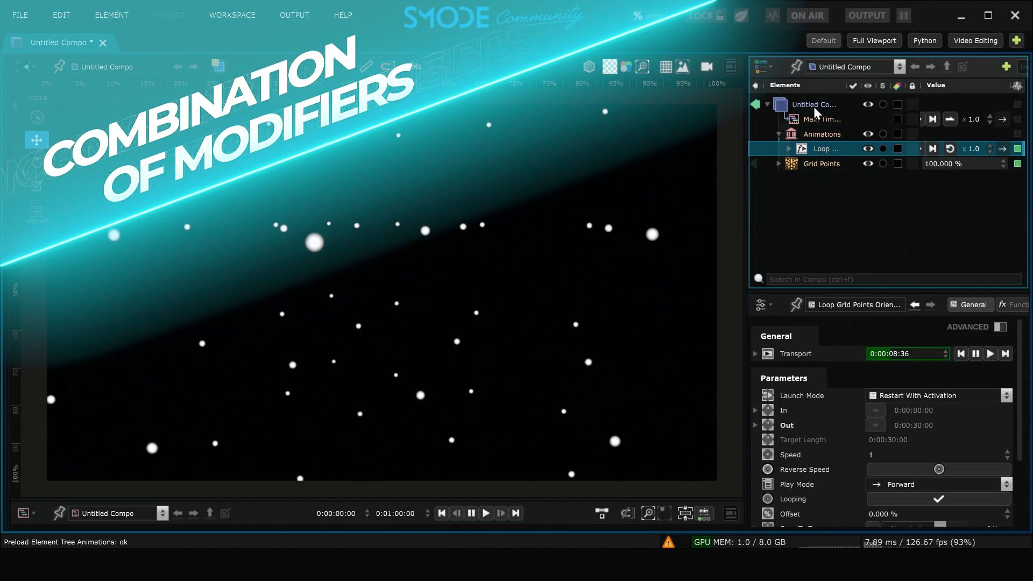
Add a Feedback modifier to the composition and set its Feedback Level to 100%
left_click(813, 106)
right_click(813, 104)
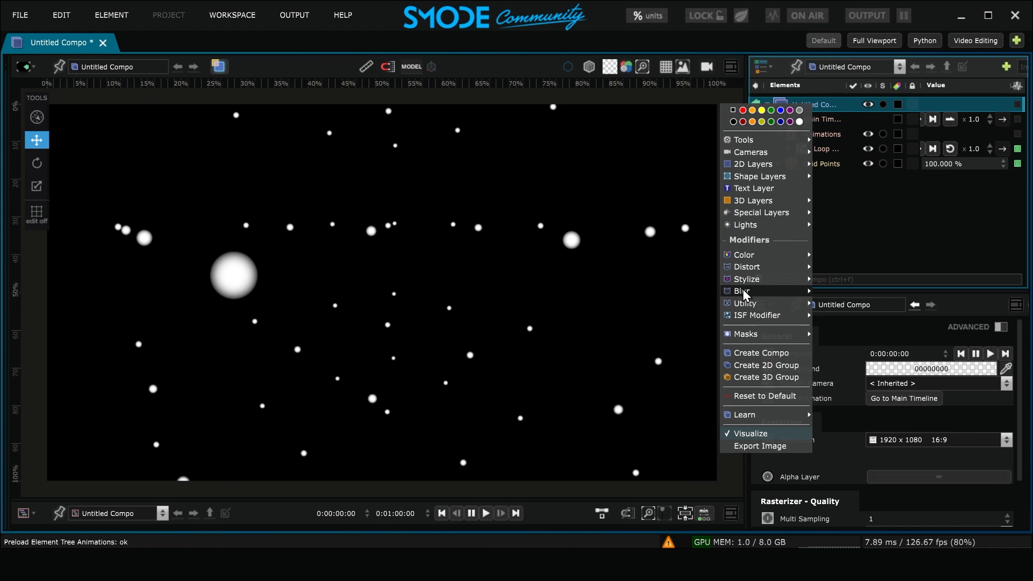
mouse_move(741, 294)
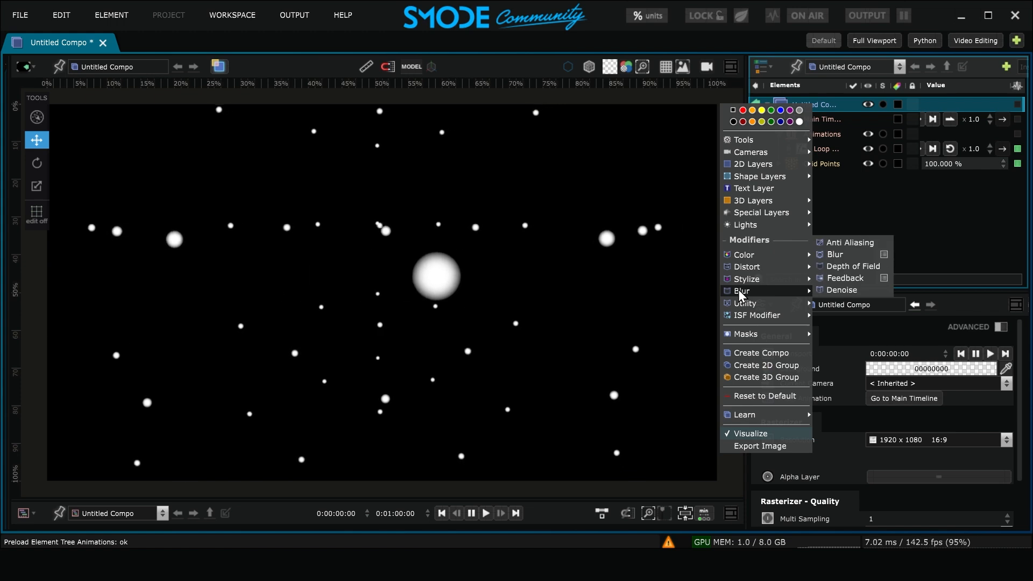
left_click(848, 276)
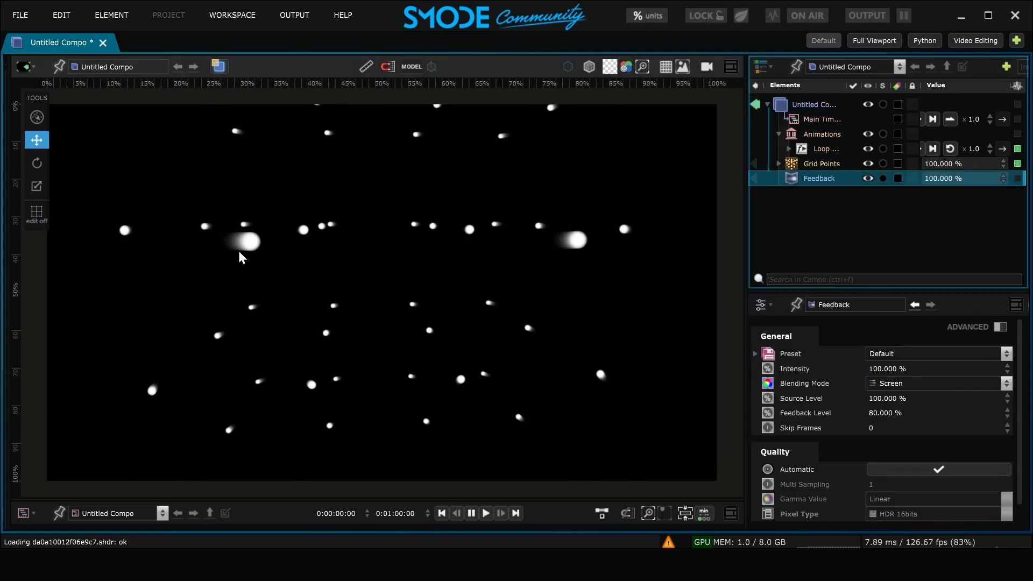
left_click_drag(917, 414, 918, 306)
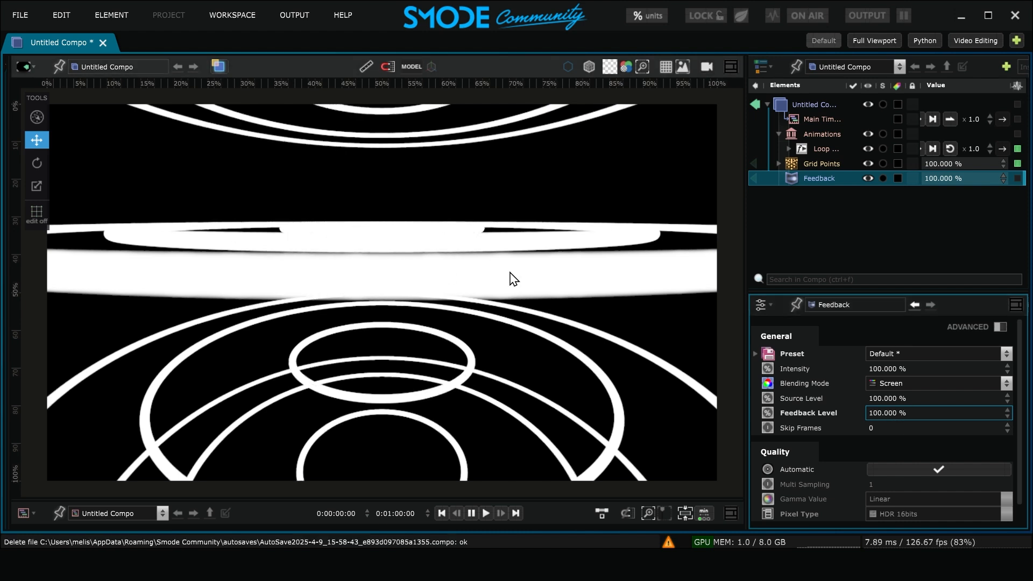
Add a Blur modifier inside the Feedback modifier
right_click(818, 179)
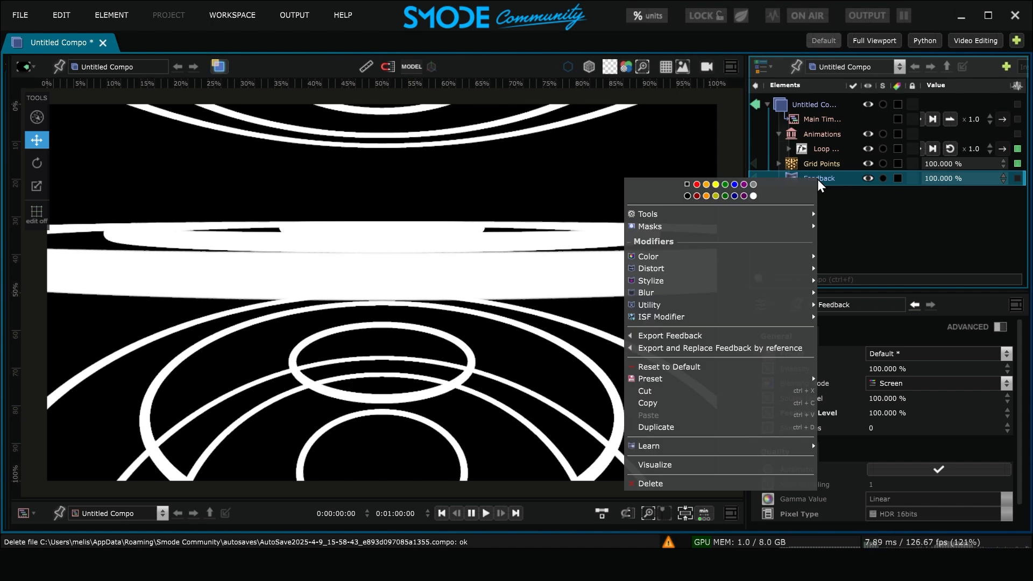
mouse_move(677, 292)
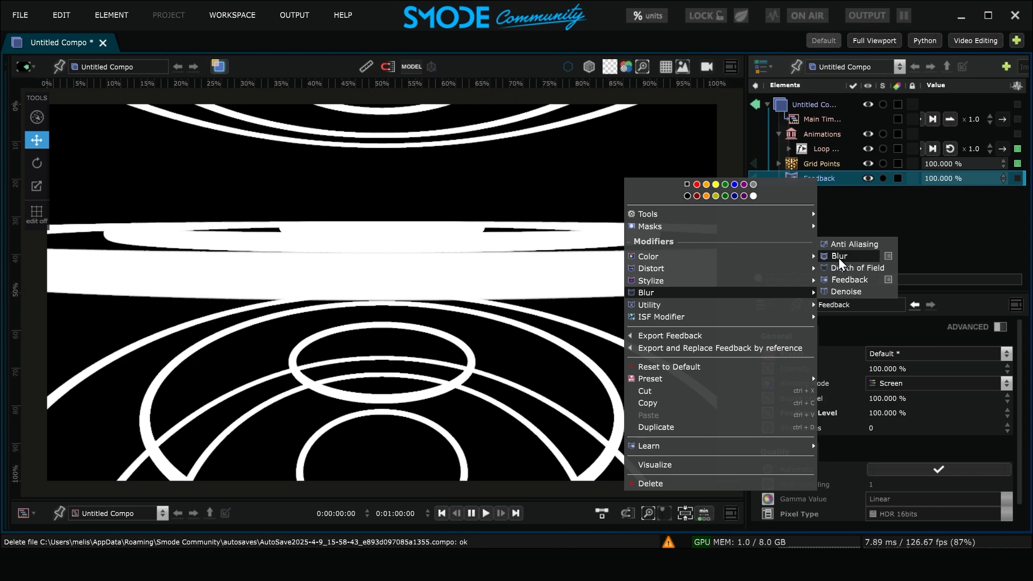
left_click(857, 257)
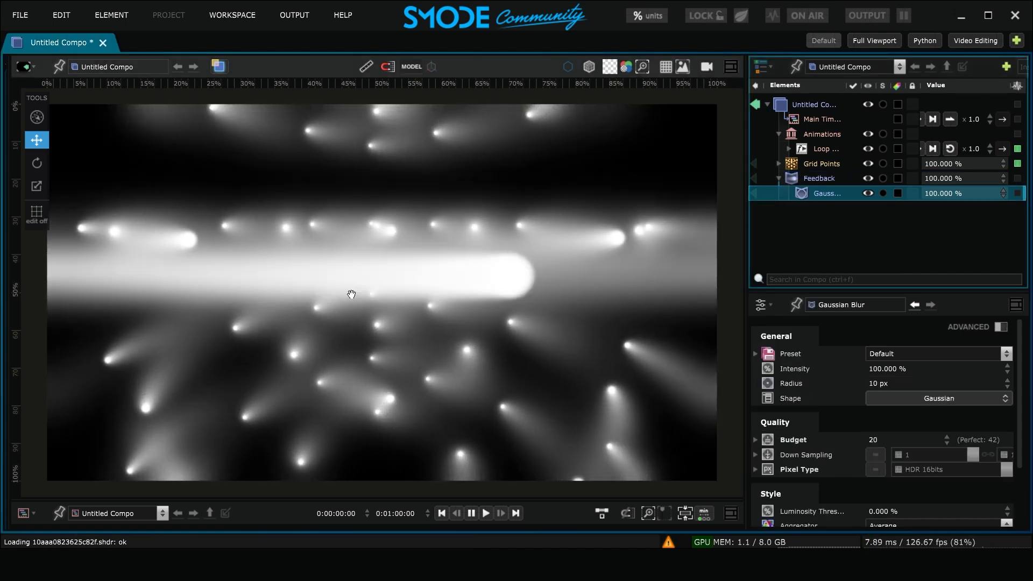
Override the Gaussian Blur's quality with Down Sampling at 1 and Pixel Type 16bits Clamped
left_click_drag(748, 221, 693, 221)
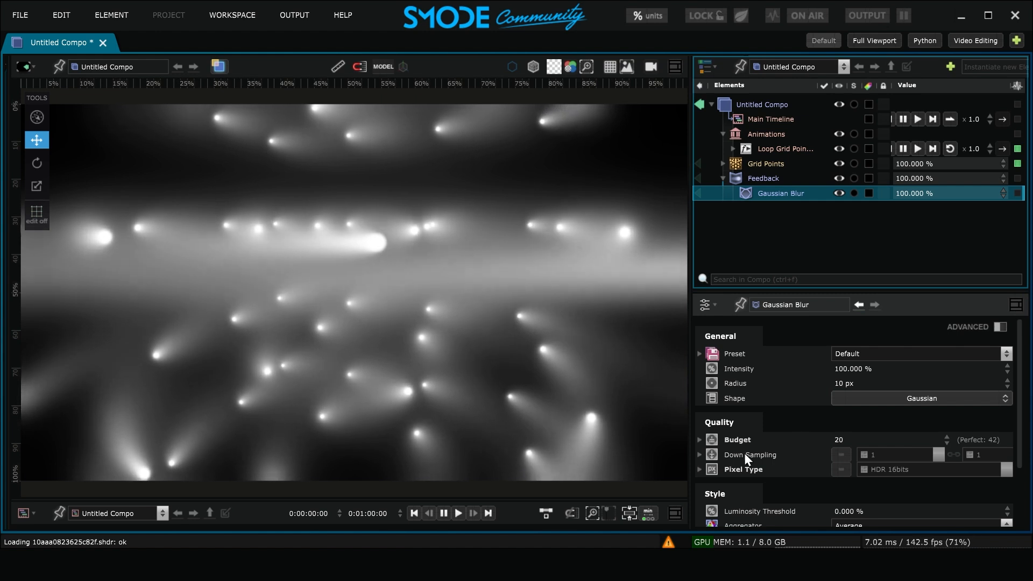
left_click(840, 455)
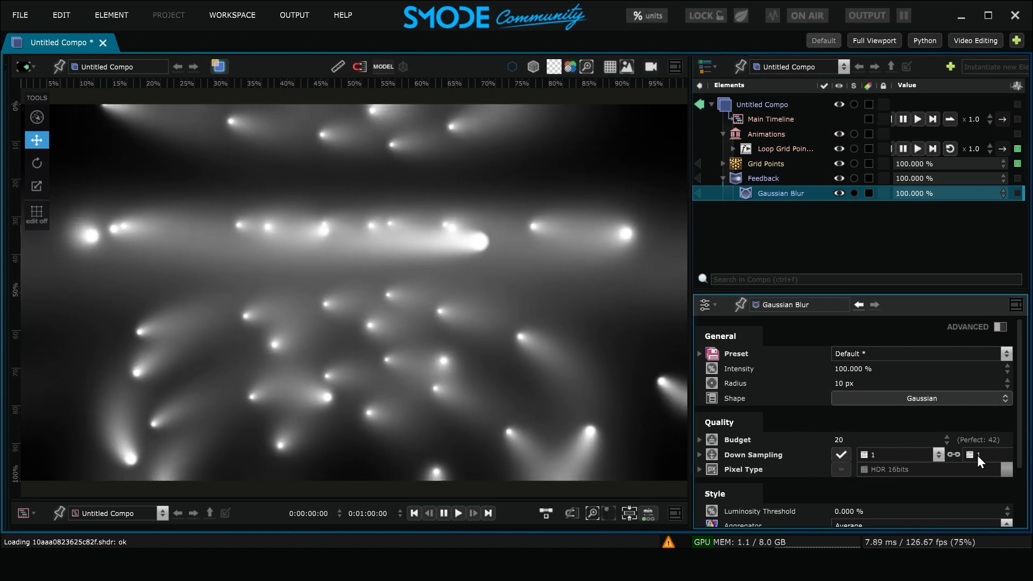
left_click(840, 469)
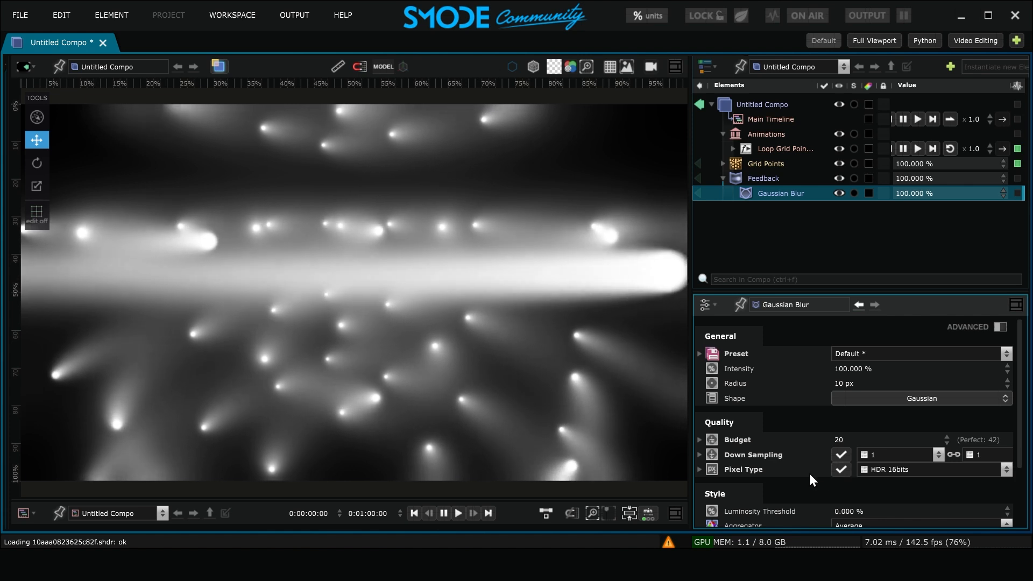
left_click(910, 472)
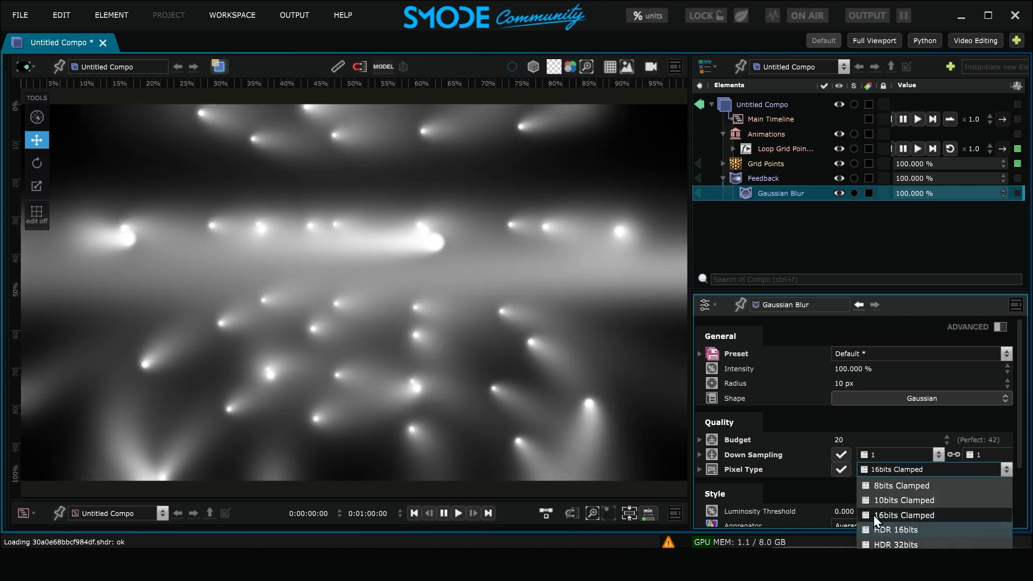
left_click(942, 515)
Add an Overlay modifier inside Feedback and place a copy of the Gaussian Blur in it
right_click(697, 179)
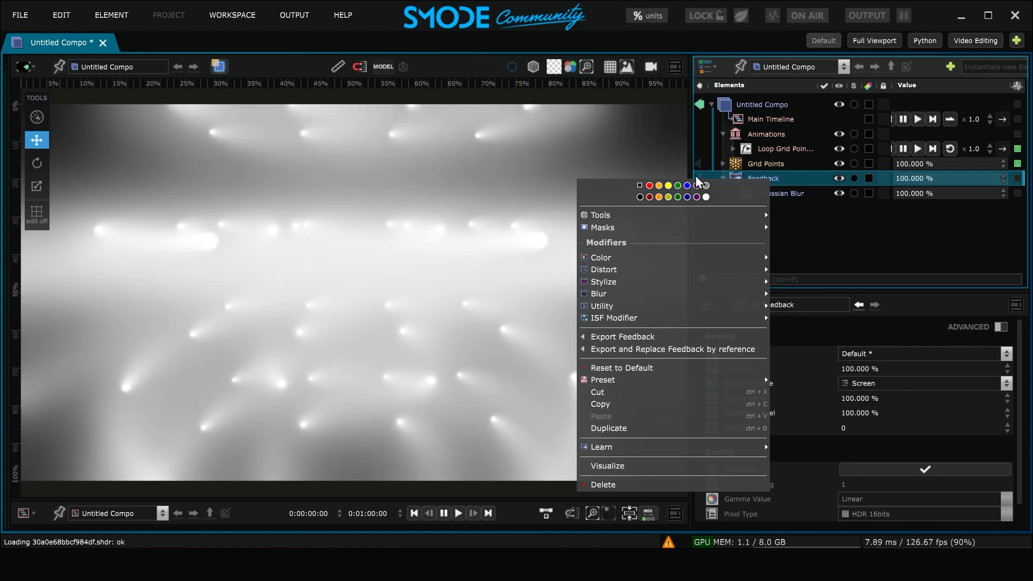
mouse_move(726, 311)
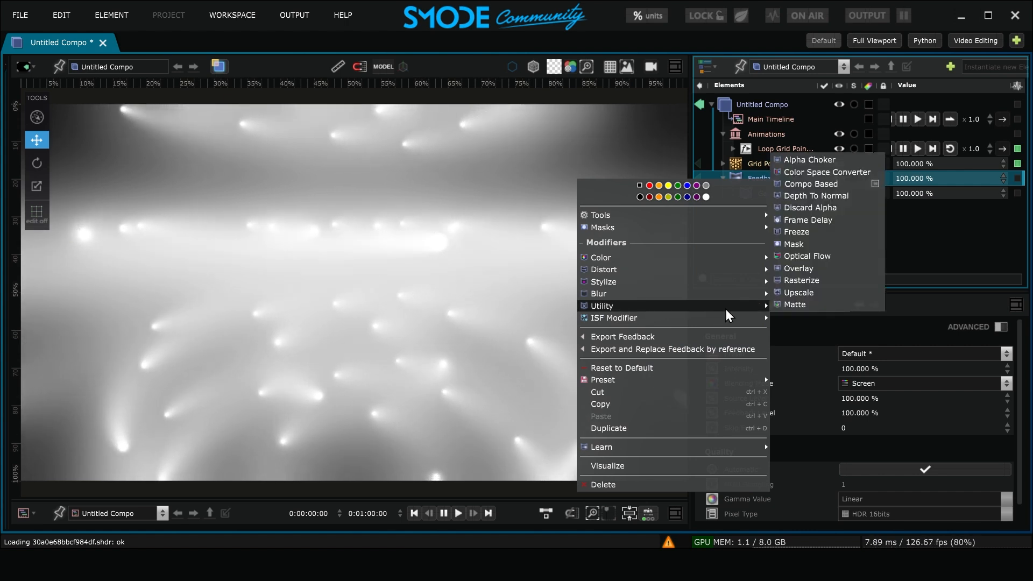
left_click(812, 269)
left_click(795, 195)
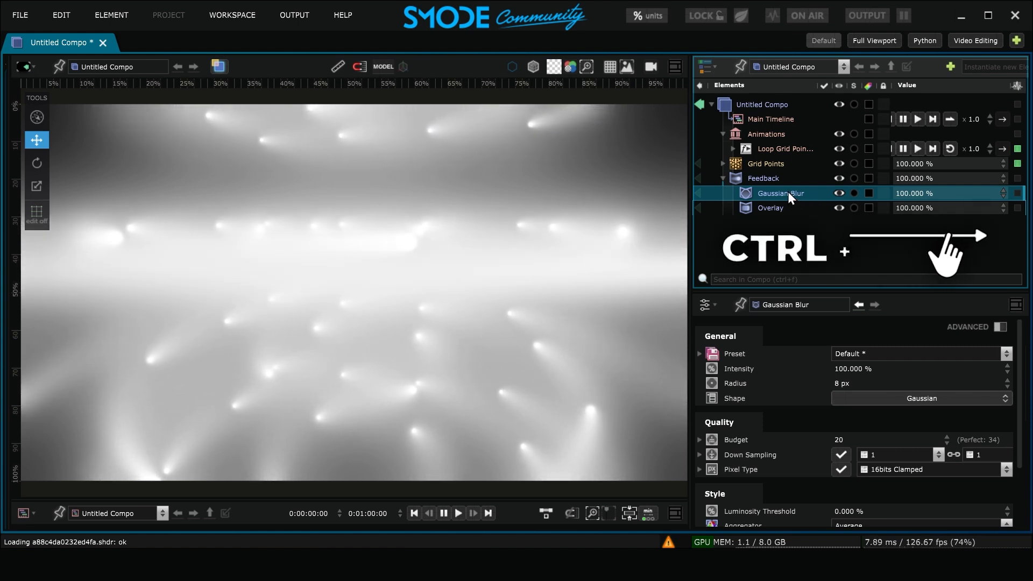
left_click_drag(787, 191, 798, 208)
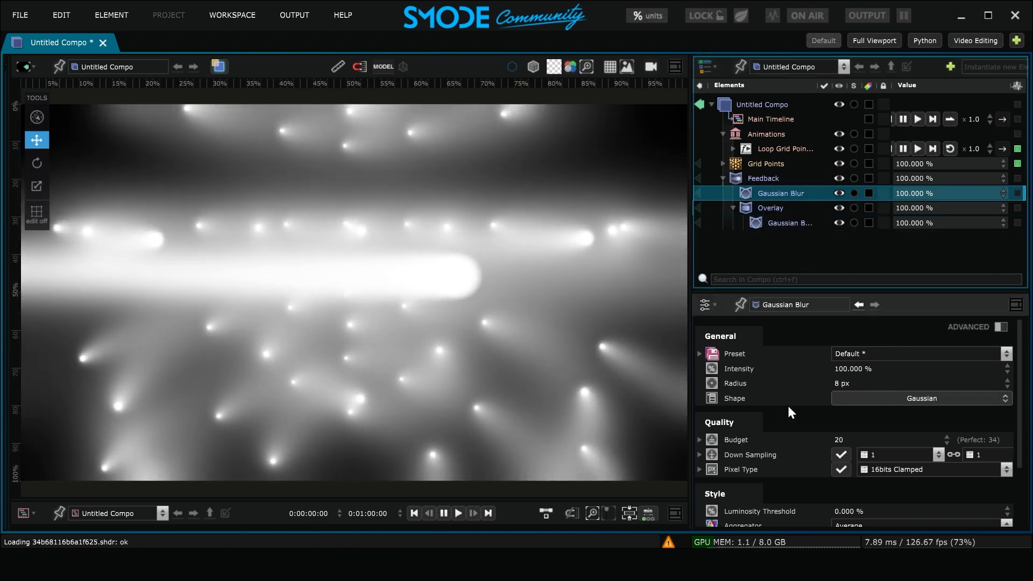
Set the Luminosity Threshold of the Gaussian Blur directly inside Feedback to 20%
scroll(791, 414, "down", 3)
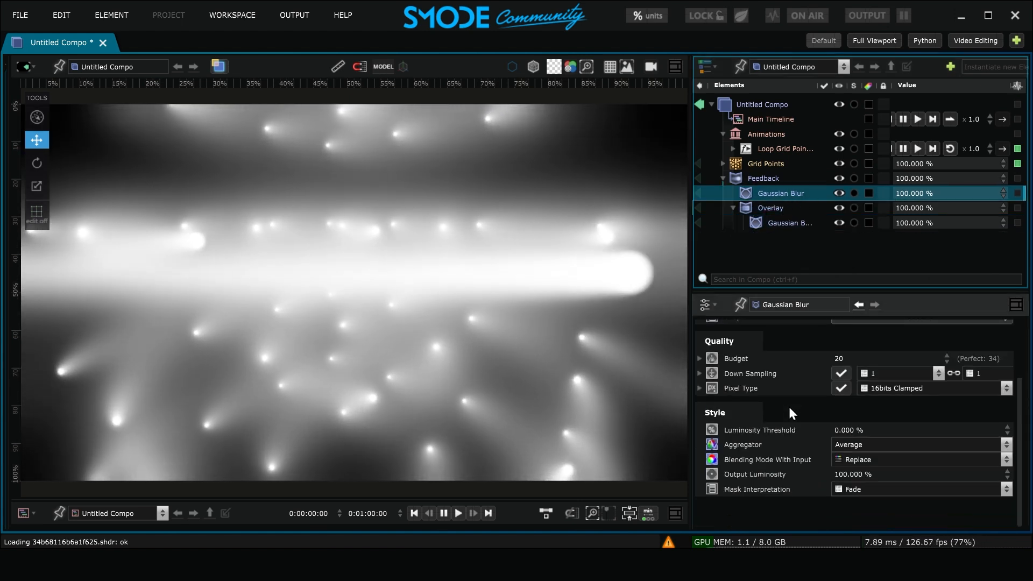
left_click(857, 429)
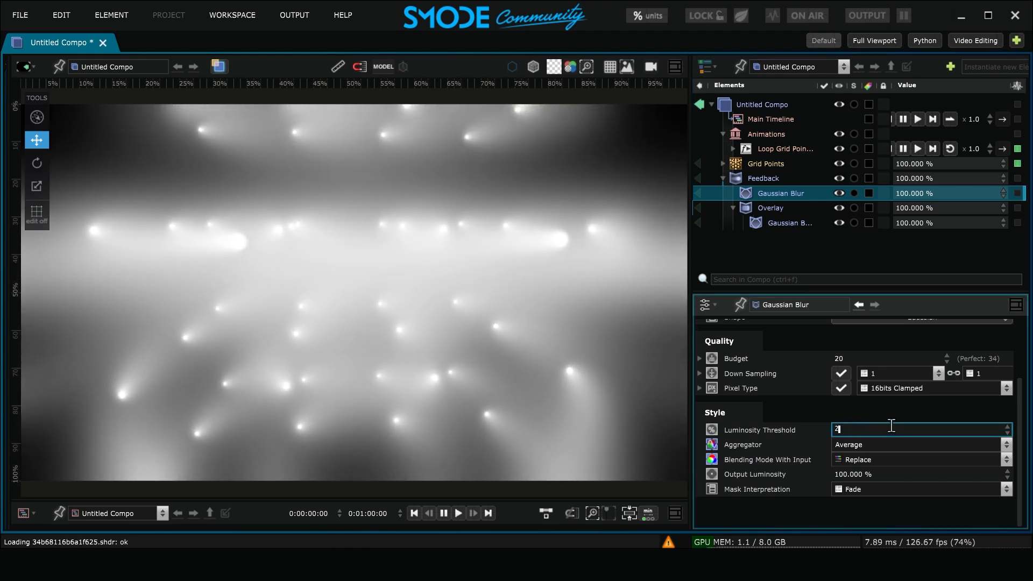
key("Return")
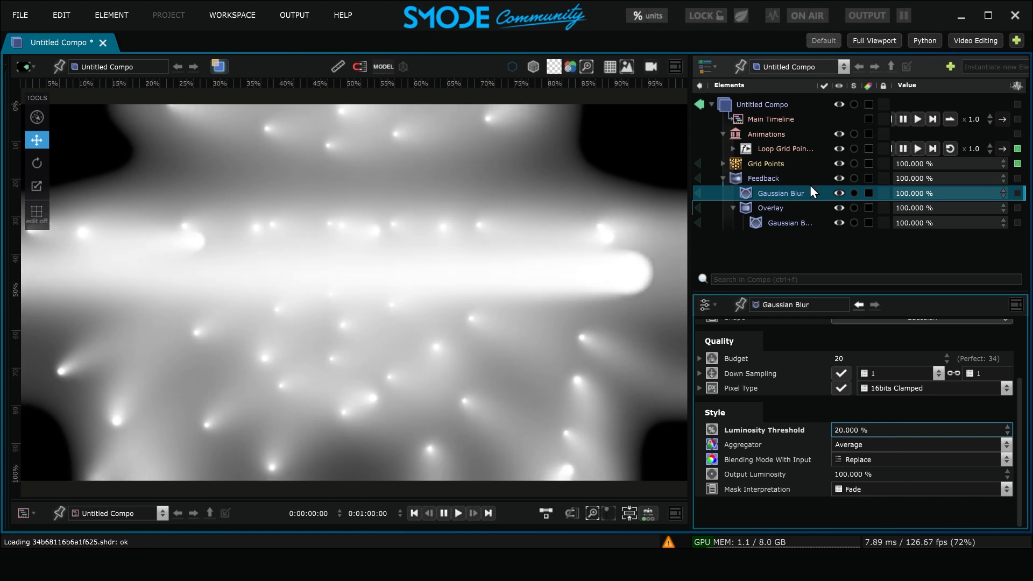
Set the Overlay modifier's Blending Mode to Subtract
left_click(771, 208)
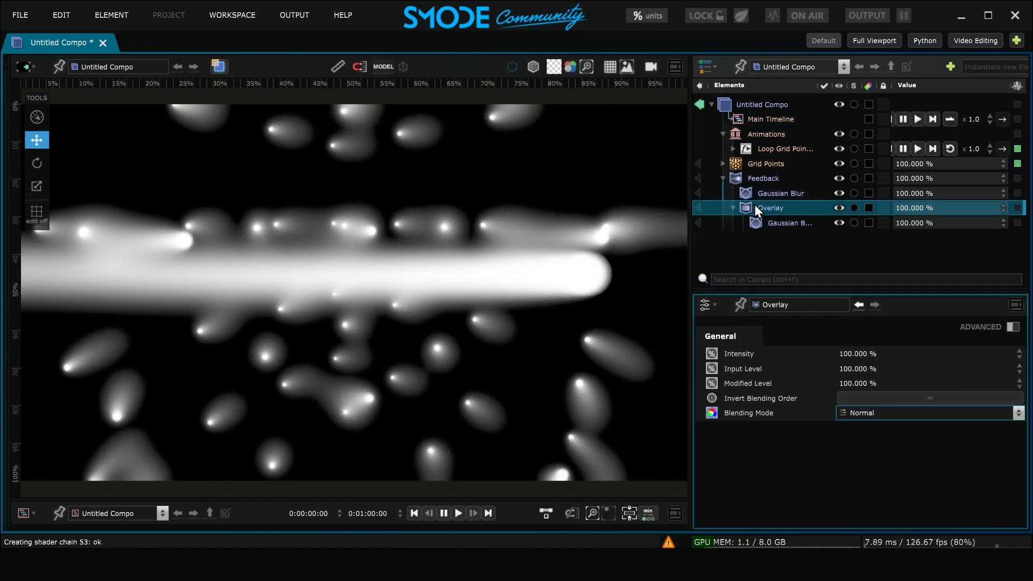
left_click(905, 412)
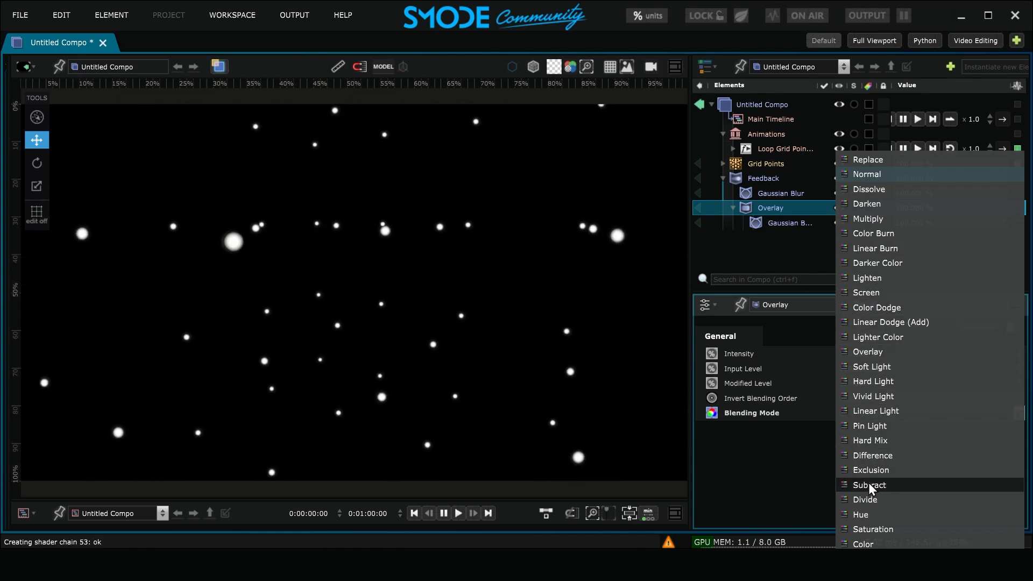
left_click(908, 485)
Add a Brightness Contrast Gamma color modifier inside the Feedback modifier
left_click(769, 181)
right_click(769, 180)
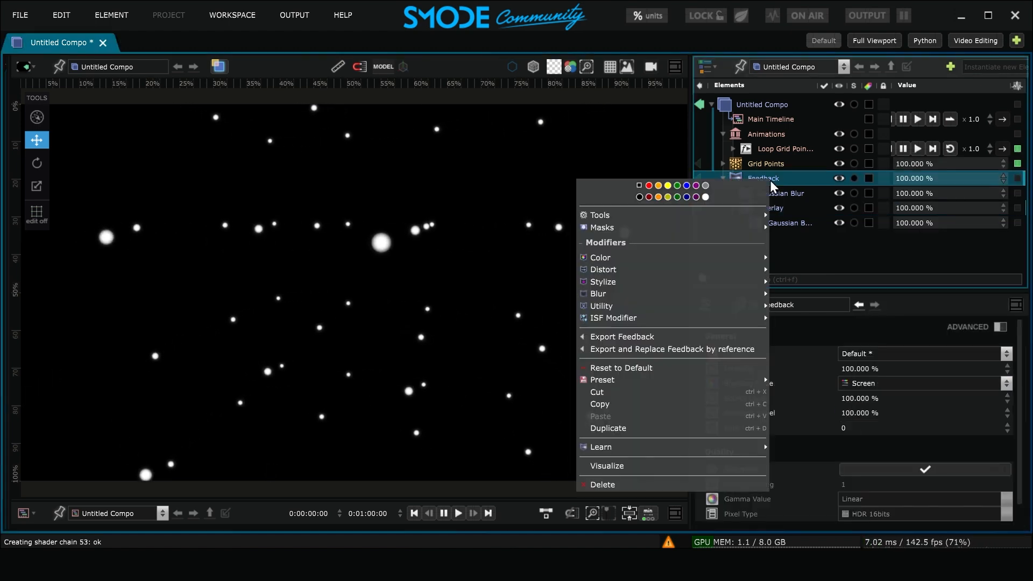
mouse_move(678, 258)
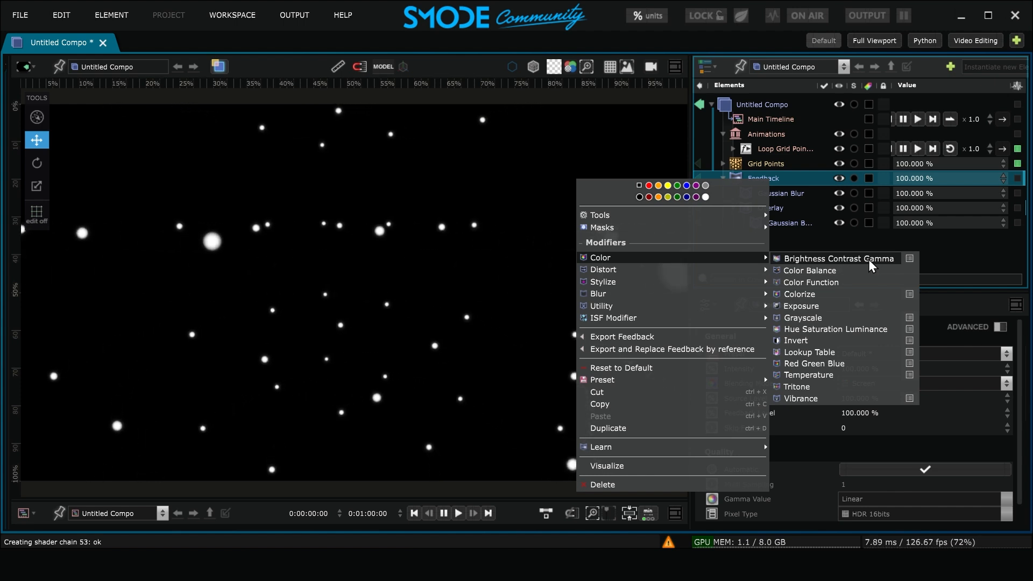
left_click(837, 260)
Set the Brightness Contrast Gamma modifier to 30% Contrast, 40% Brightness and about -5.1% Gamma
double_click(909, 397)
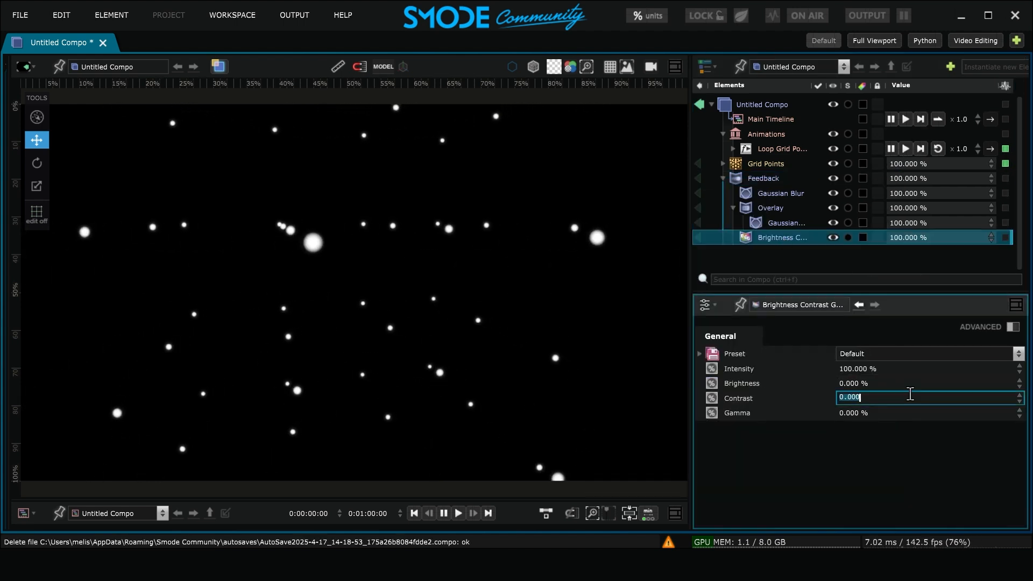
type("30")
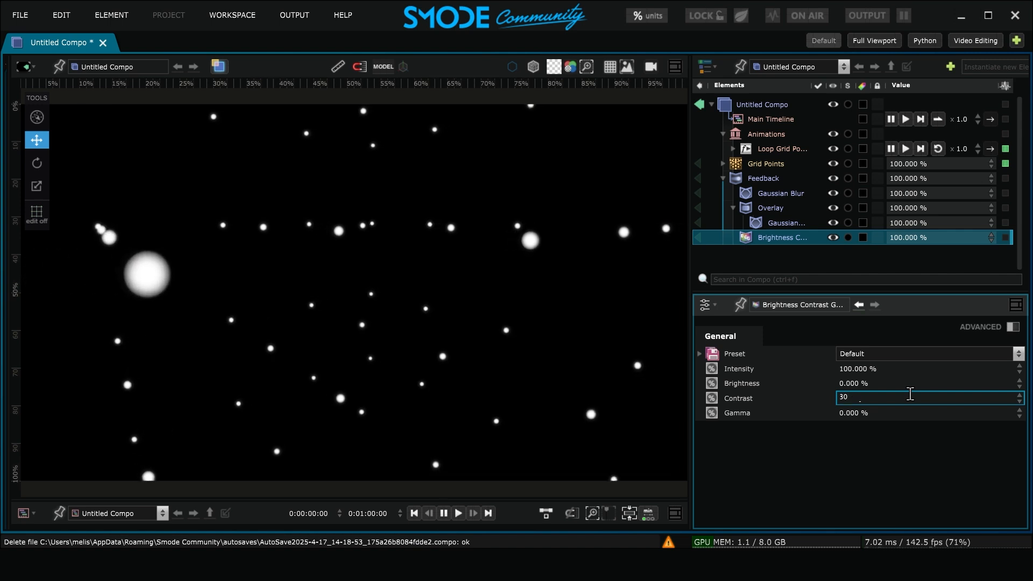
key("Return")
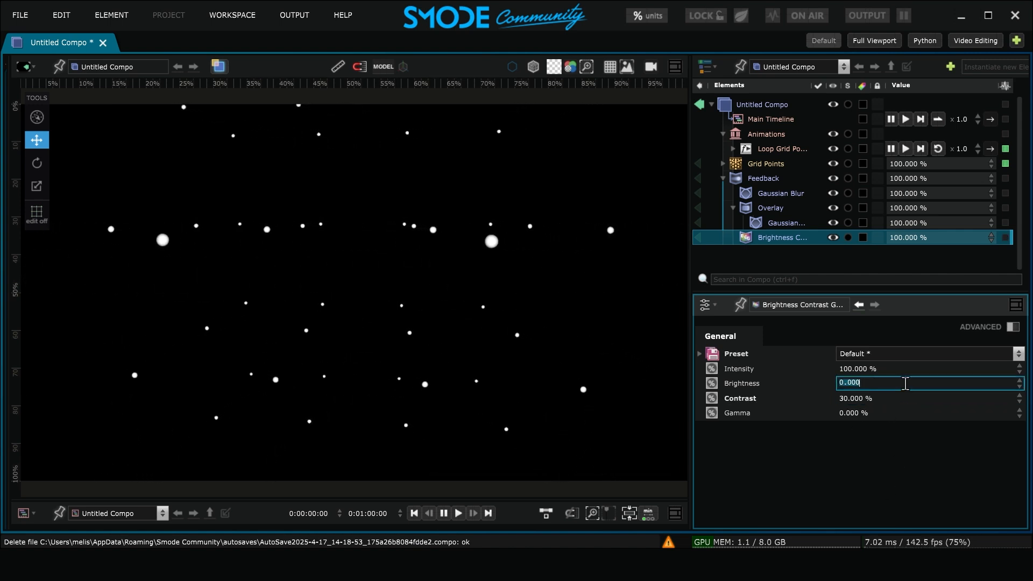
type("40")
key("Return")
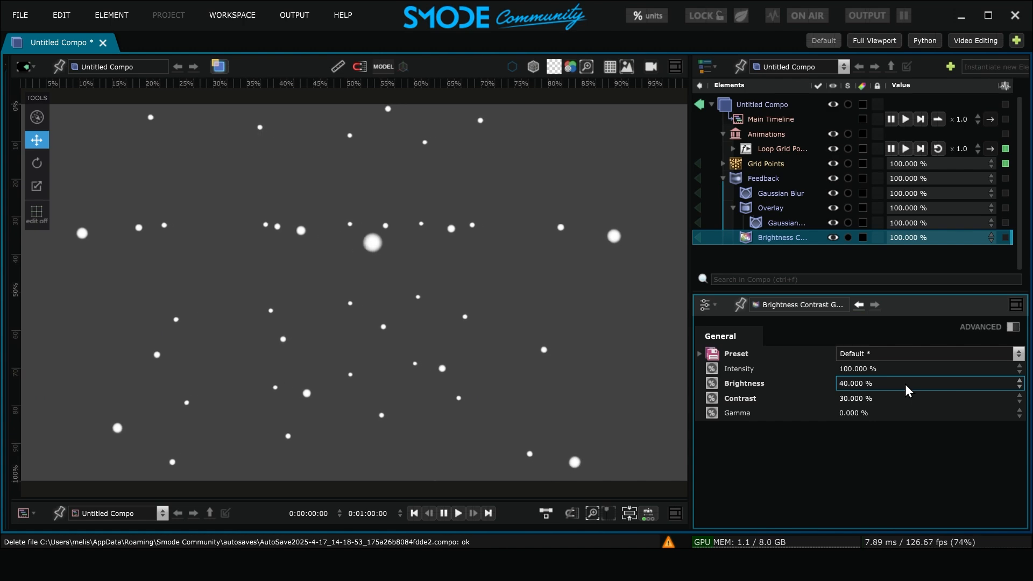
left_click_drag(905, 413, 904, 440)
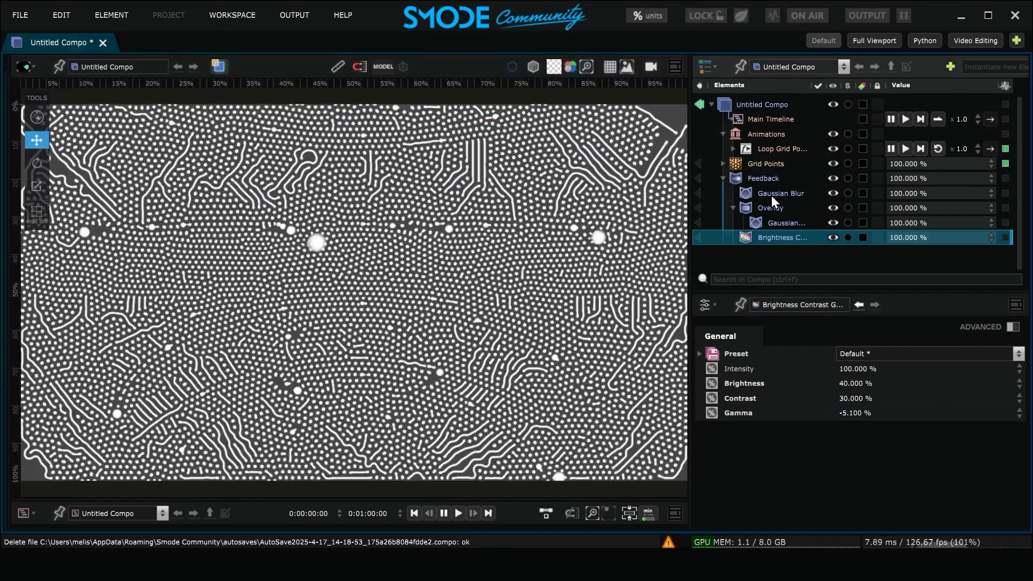
Group the Gaussian Blur, Overlay and Brightness Contrast Gamma modifiers inside Feedback as Reaction Diffusion and try out the group's intensity
left_click(771, 197, "shift")
right_click(772, 197)
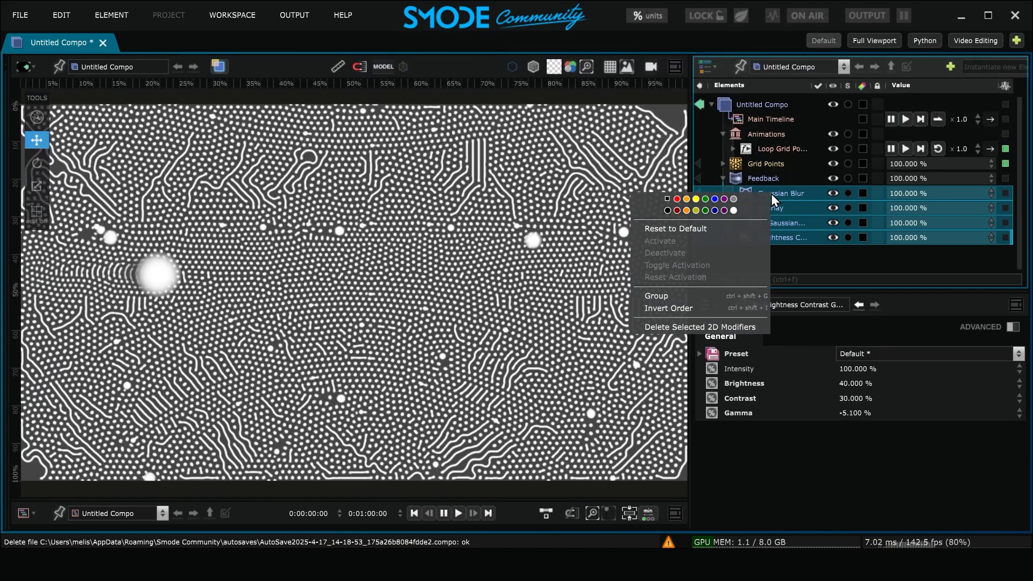
left_click(656, 295)
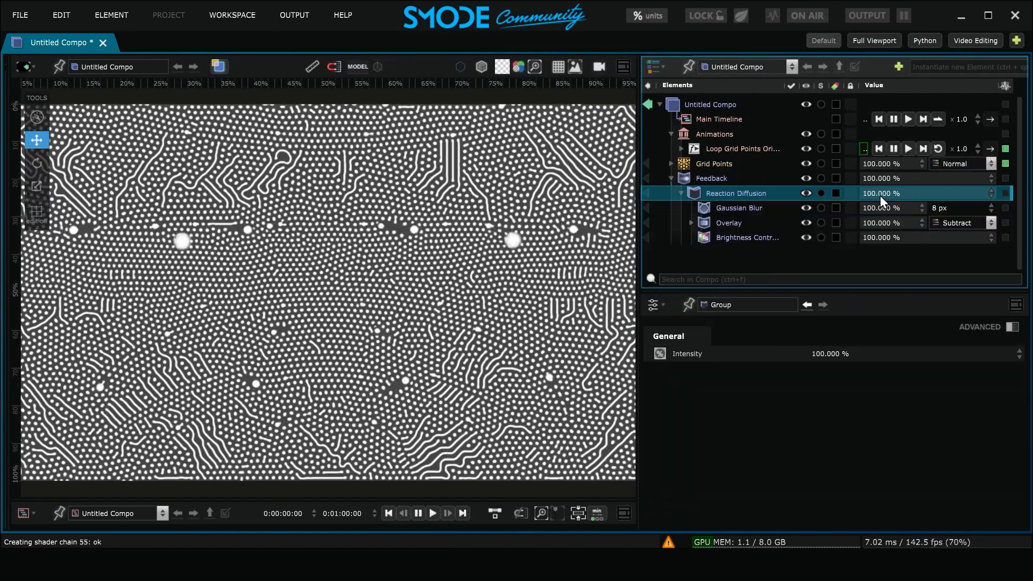
mouse_move(880, 196)
left_mouse_down()
mouse_move(880, 487)
mouse_move(876, 195)
left_mouse_up()
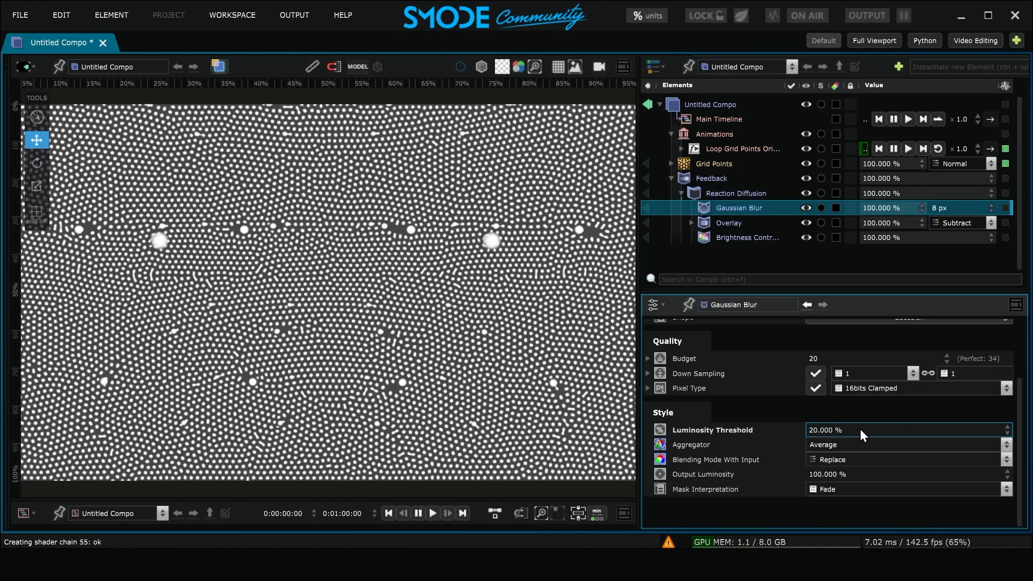
Expose the Gaussian Blur's Luminosity Threshold as a percentage parameter of the composition
right_click(860, 428)
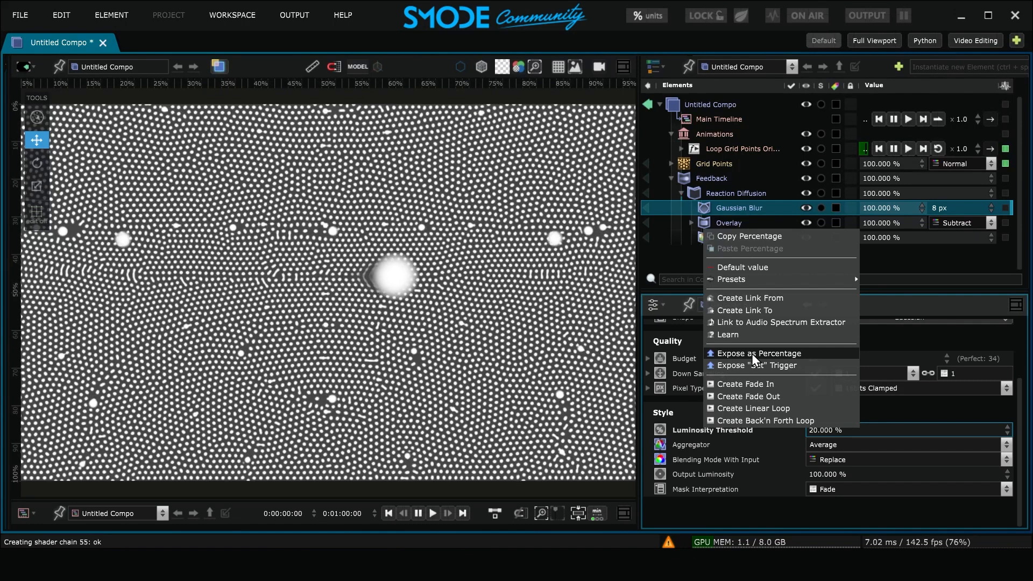
left_click(814, 355)
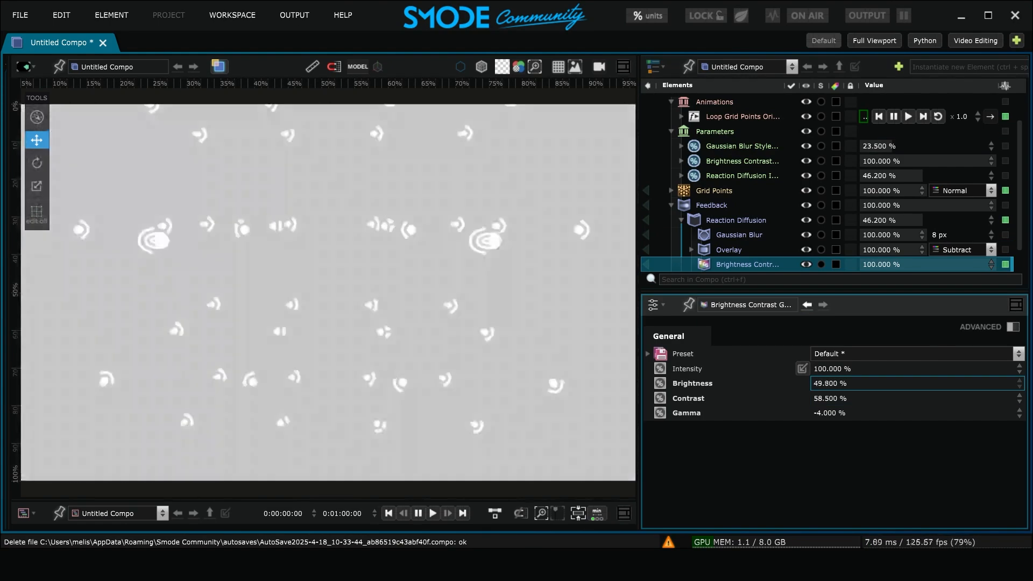
Adjust the Brightness Contrast Gamma modifier's Brightness to about 37.9%
mouse_move(915, 383)
left_mouse_down()
mouse_move(906, 383)
mouse_move(935, 383)
left_mouse_up()
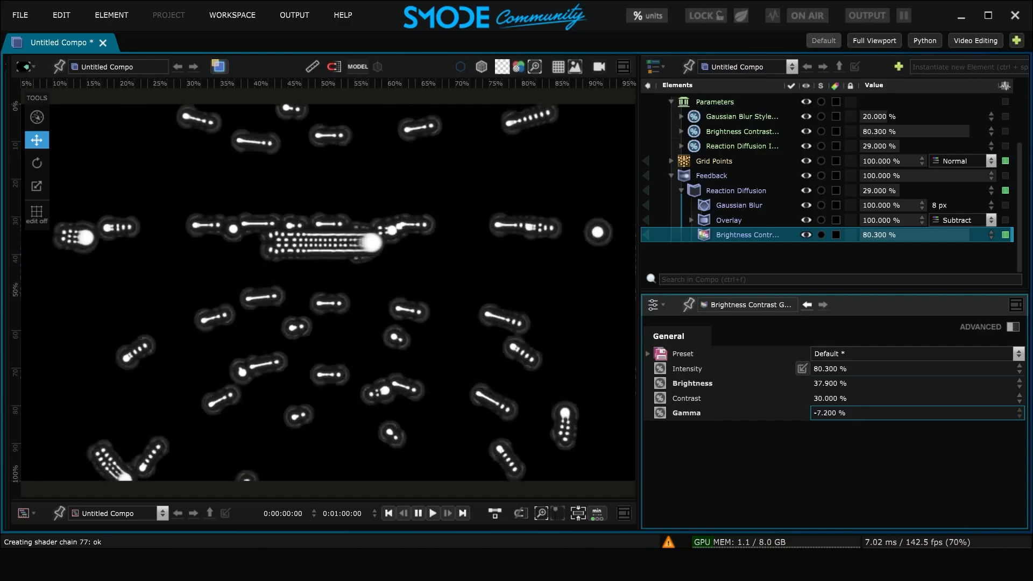